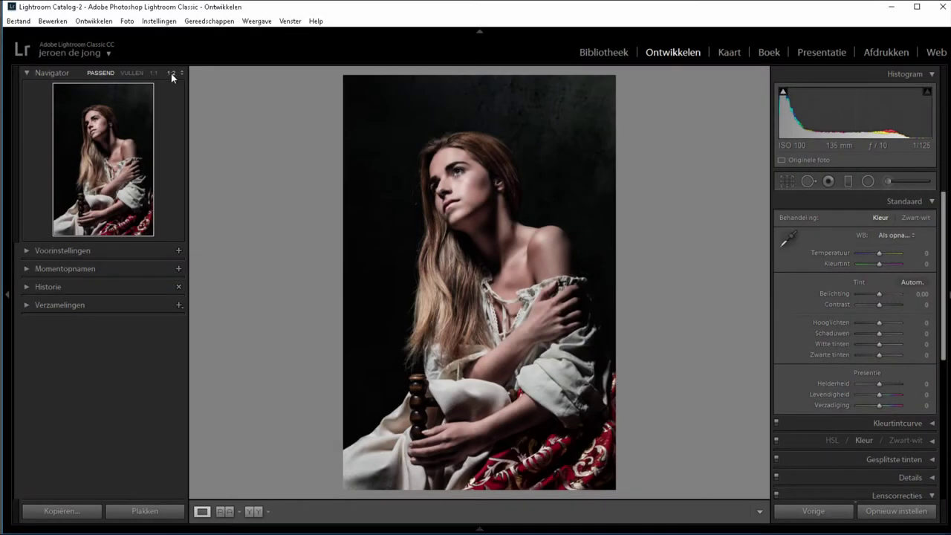
Zoom the portrait to the 1:2 view so the face fills the frame.
click(170, 74)
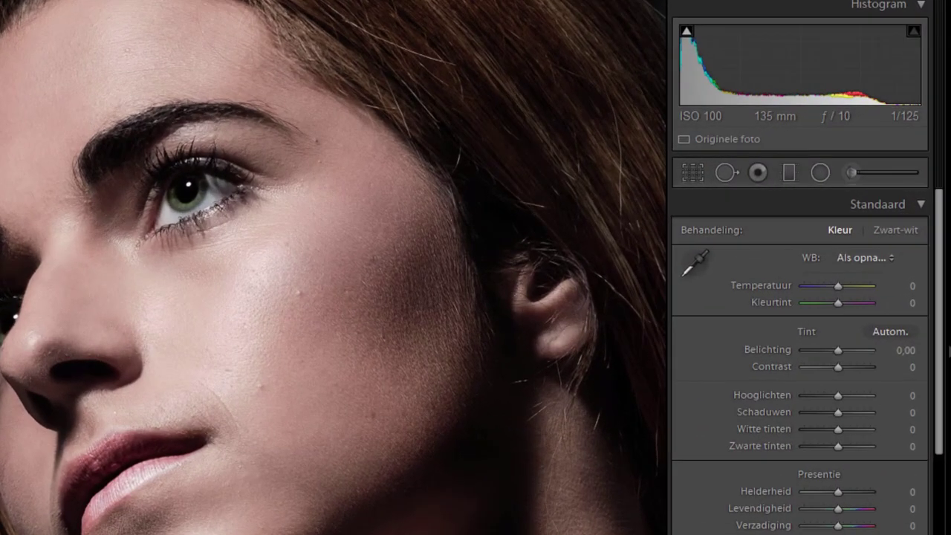
Activate the Spot Removal brush in Clone mode at size 74.
click(726, 173)
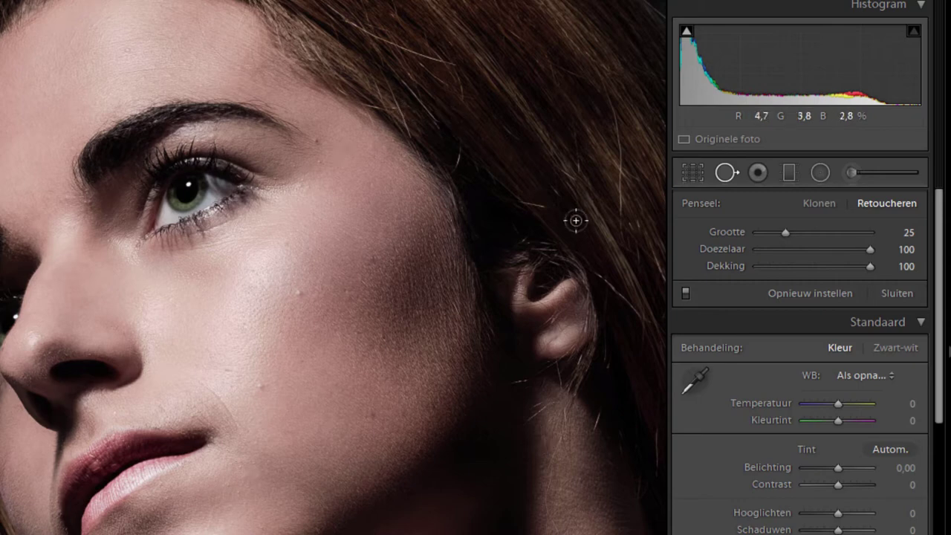
mouse_move(784, 233)
mouse_down()
mouse_move(842, 233)
mouse_move(837, 247)
mouse_move(754, 251)
mouse_move(887, 266)
mouse_up()
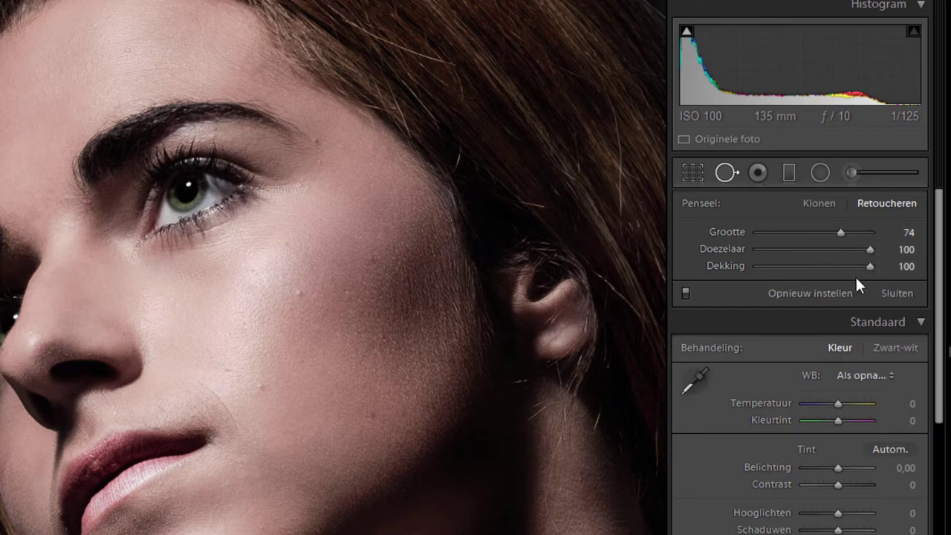
mouse_move(870, 266)
mouse_down()
mouse_move(770, 266)
mouse_move(887, 271)
mouse_up()
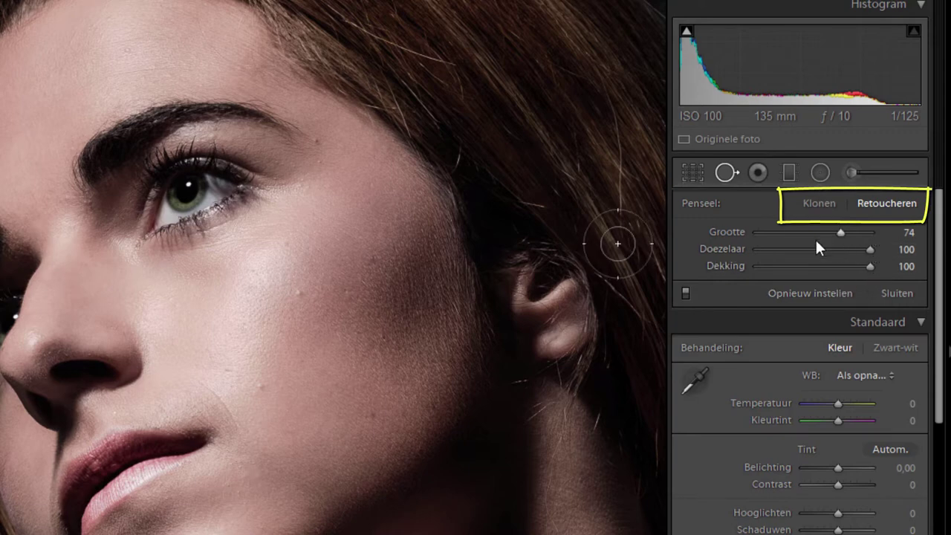
click(813, 206)
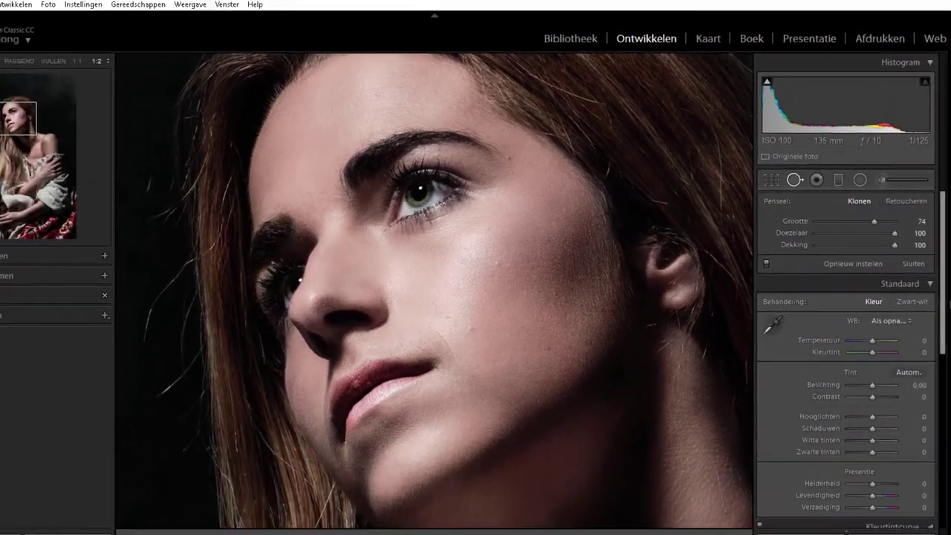
Shrink the brush to about 48 and clone out the cheek blemish below the eye.
drag(881, 220, 862, 221)
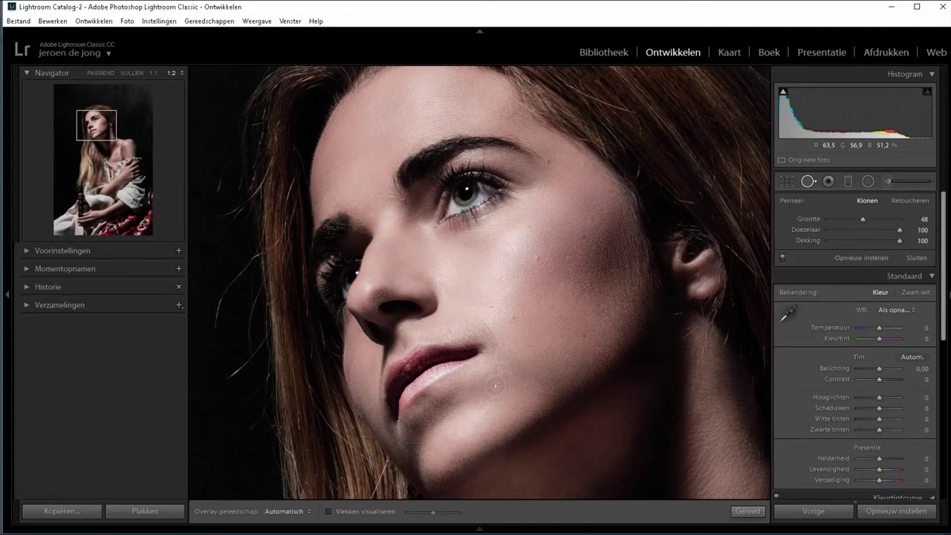
click(535, 258)
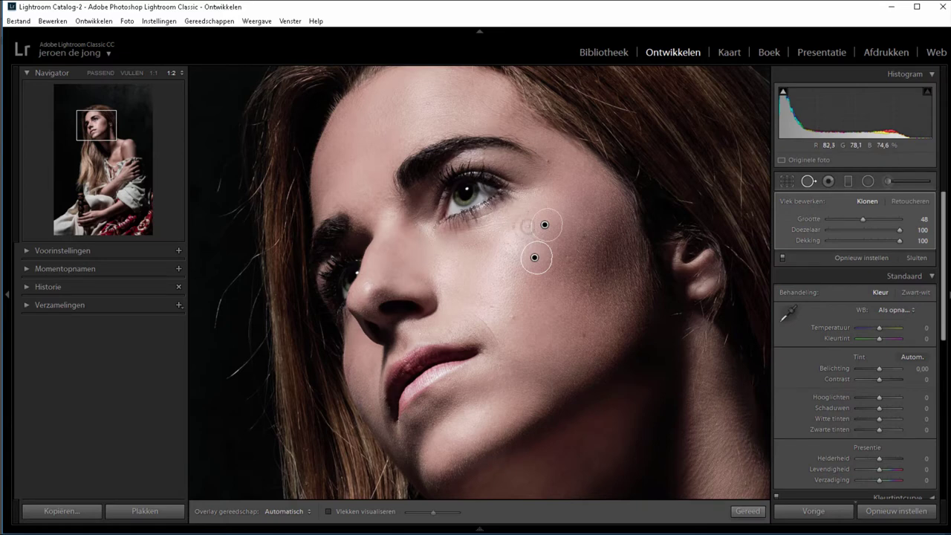
Test the cheek clone by moving its source onto the background and toggling feather 0/100.
click(543, 225)
drag(543, 226, 205, 267)
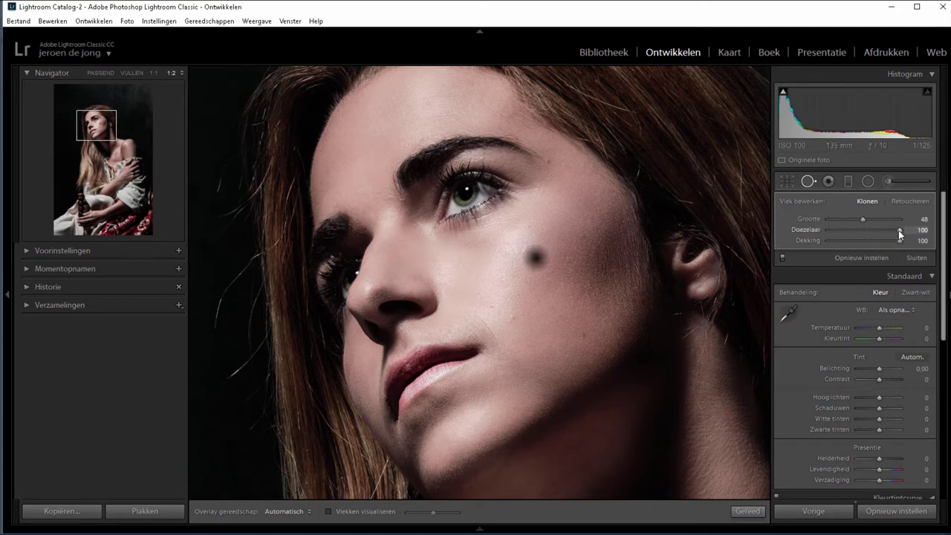
drag(899, 230, 817, 229)
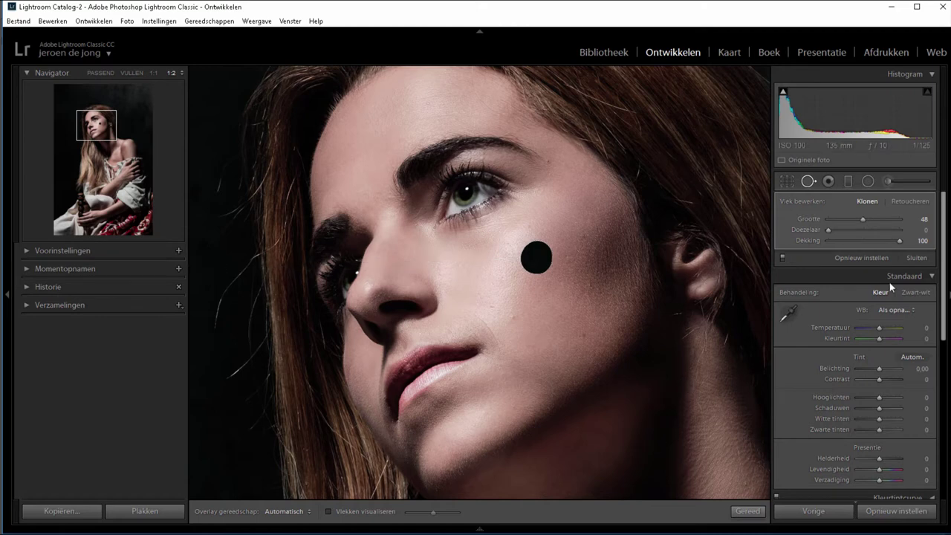
drag(827, 229, 900, 230)
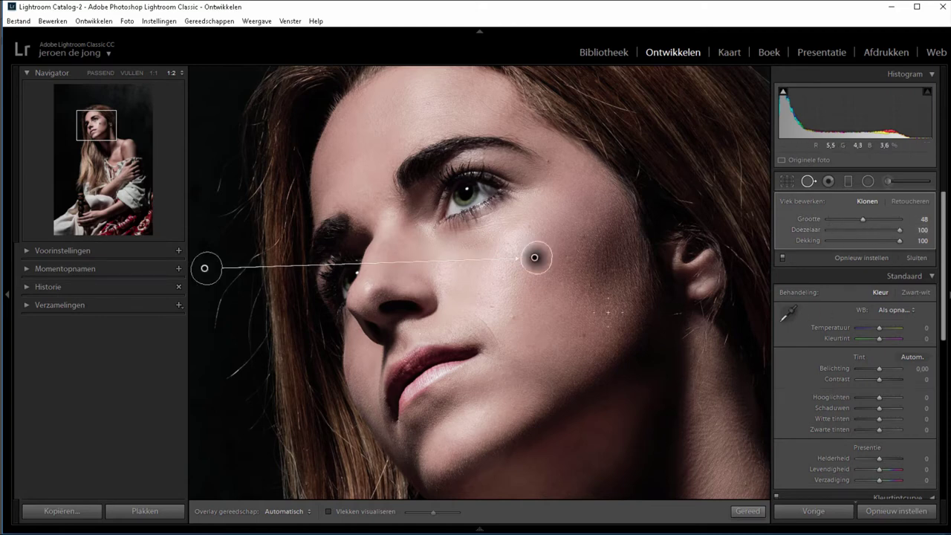
Move the cheek spot up beside the eye and sample clean skin just above it.
drag(206, 270, 431, 285)
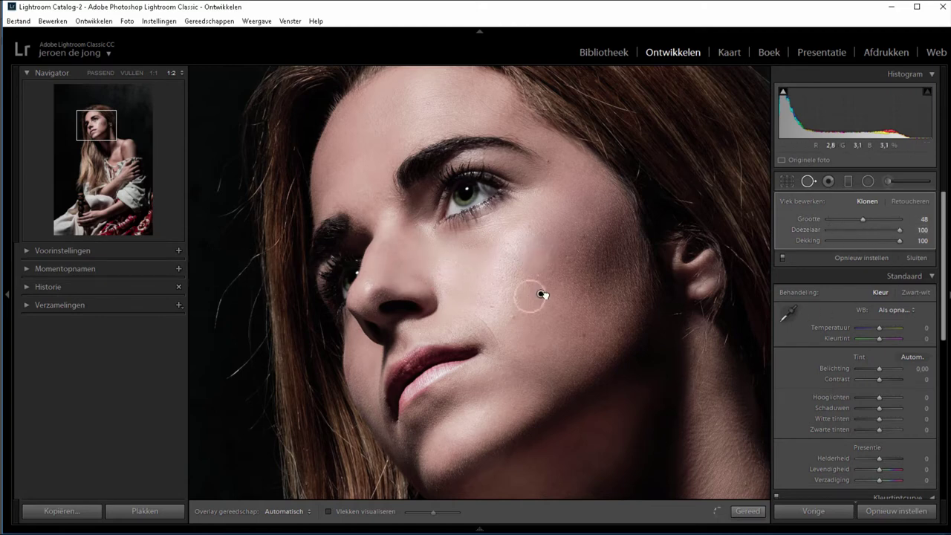
drag(551, 290, 555, 218)
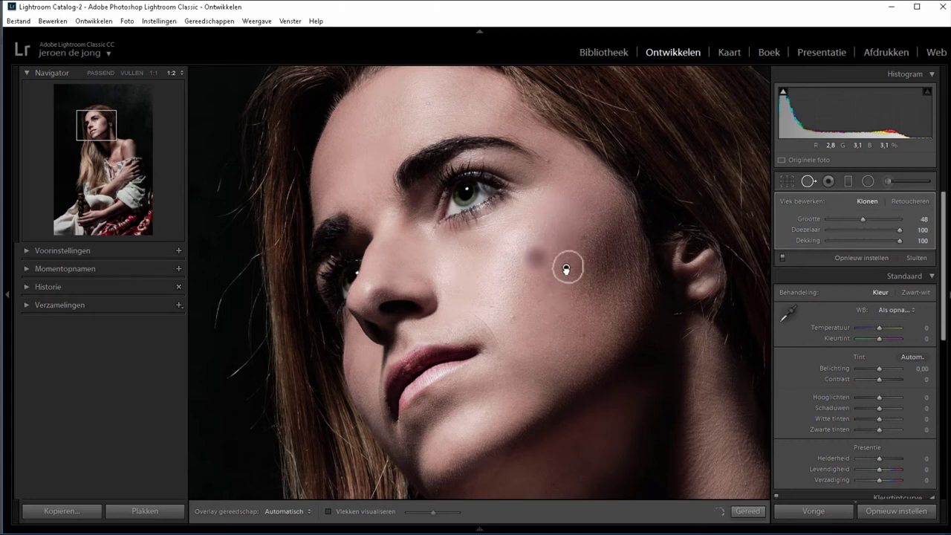
drag(555, 218, 571, 273)
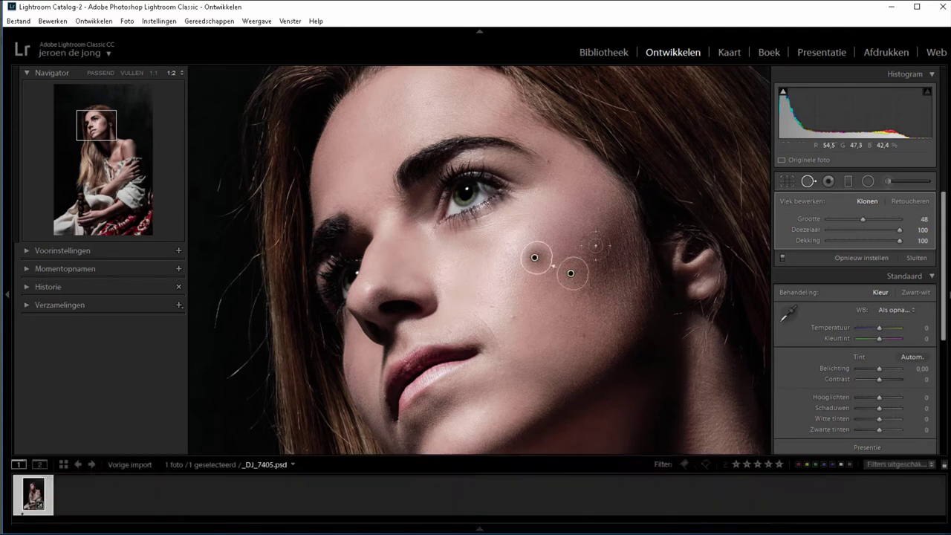
drag(564, 229, 555, 215)
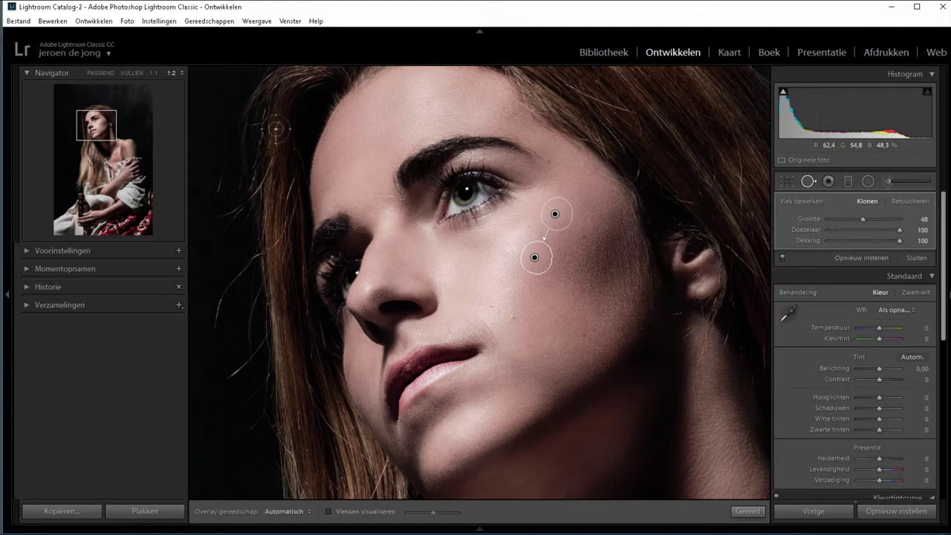
At 1:1, delete the cheek clone spot and replace it with a Heal spot.
click(152, 72)
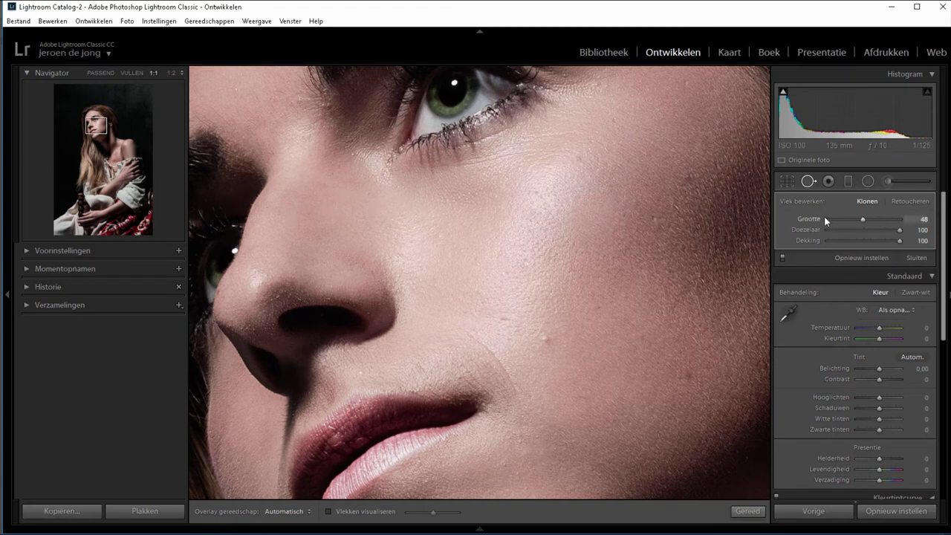
right_click(586, 220)
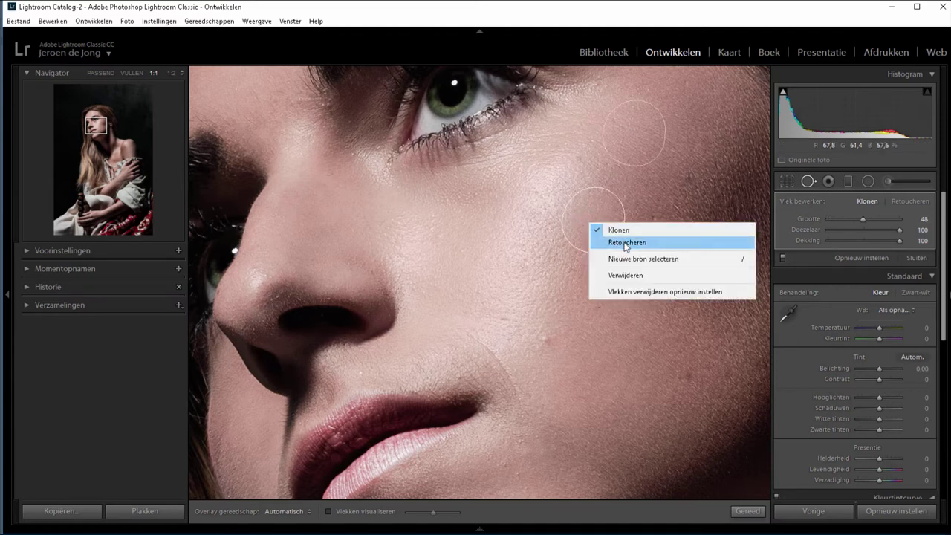
click(631, 275)
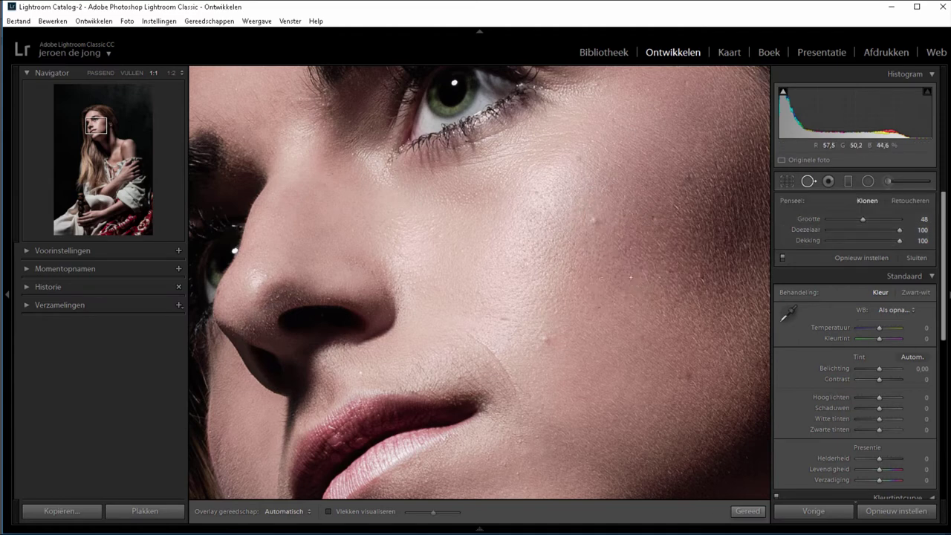
click(909, 201)
click(592, 218)
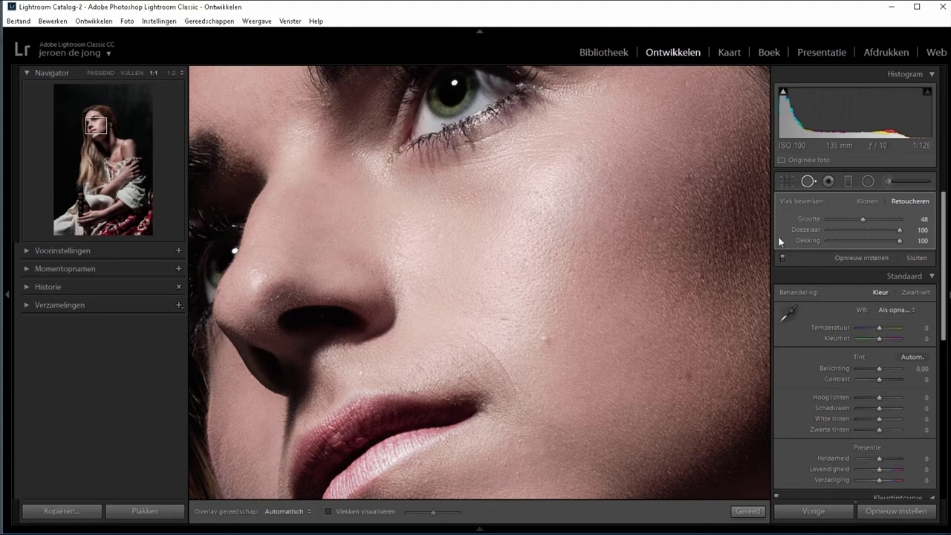
At 1:2, heal the cheek spot sampling skin near the eye, then set brush size 33.
click(172, 74)
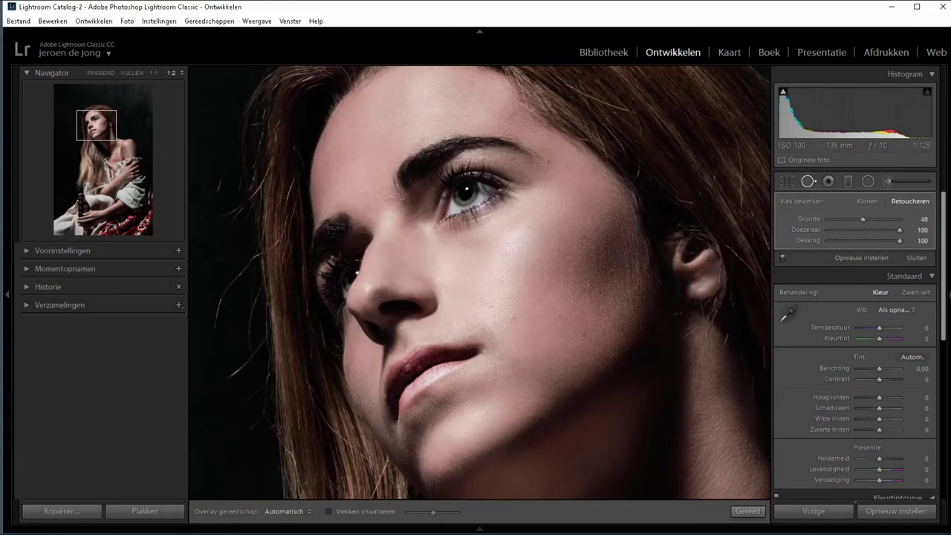
click(535, 256)
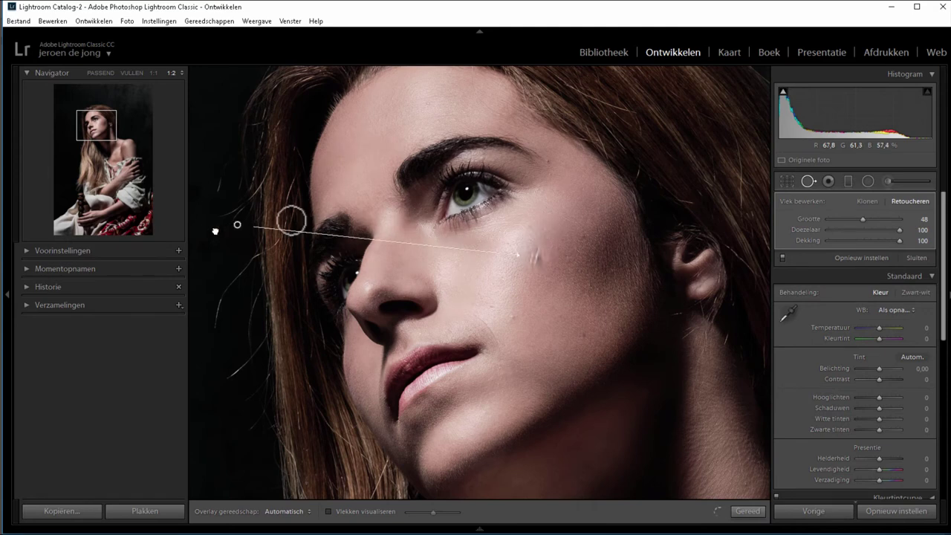
drag(292, 218, 213, 261)
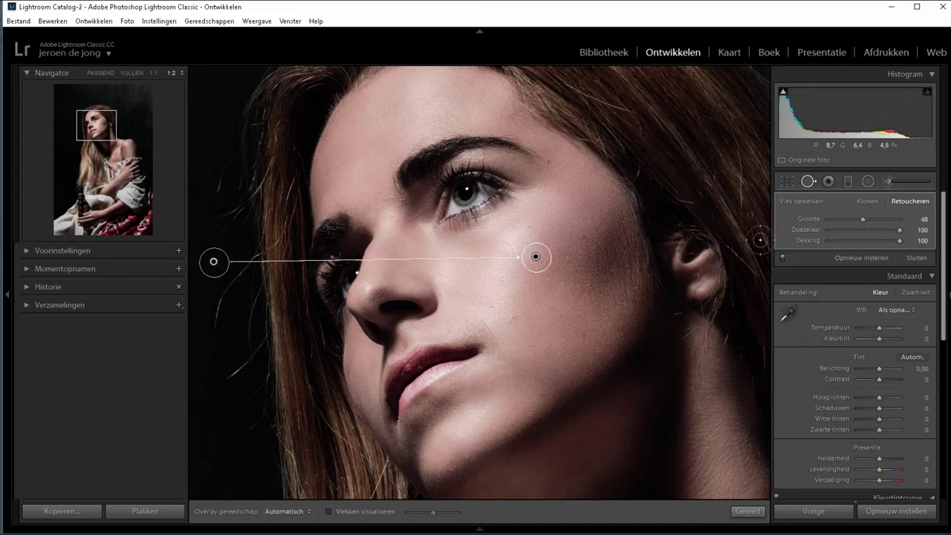
mouse_move(213, 260)
mouse_down()
mouse_move(424, 225)
mouse_move(554, 234)
mouse_up()
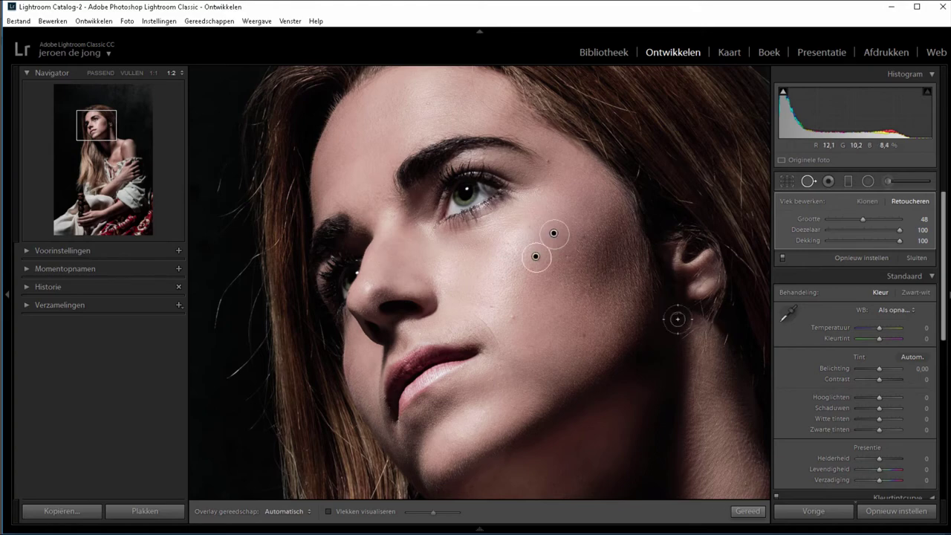
click(852, 219)
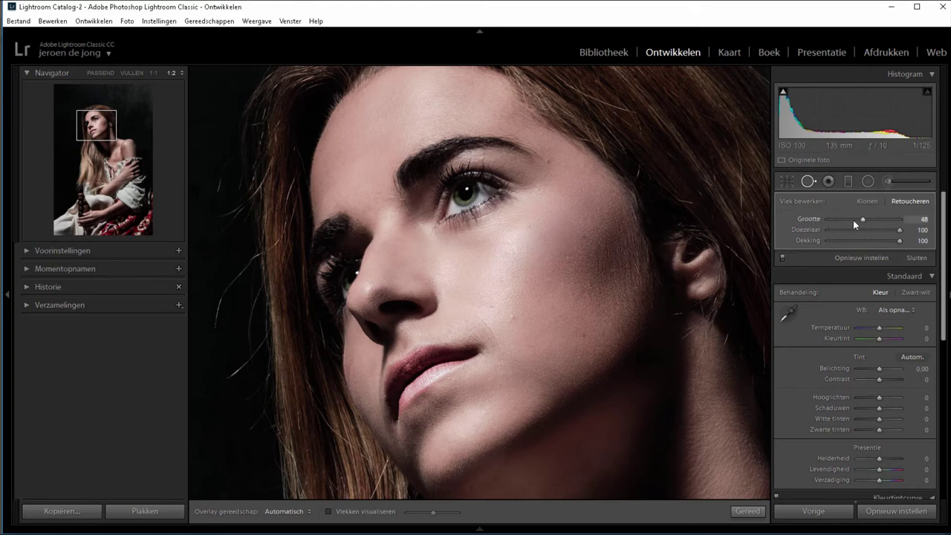
At 1:1, heal five blemishes across the lower, upper and outer cheek.
click(153, 73)
click(546, 337)
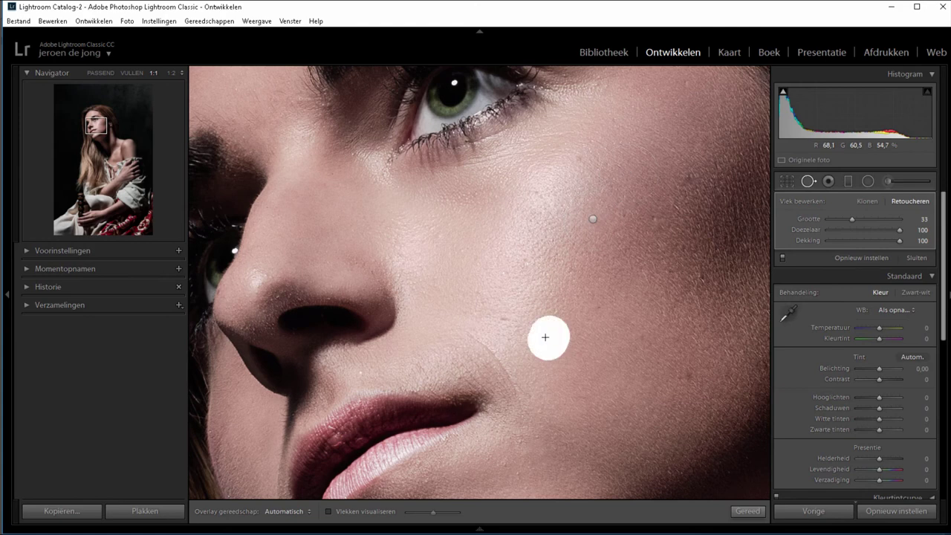
click(688, 377)
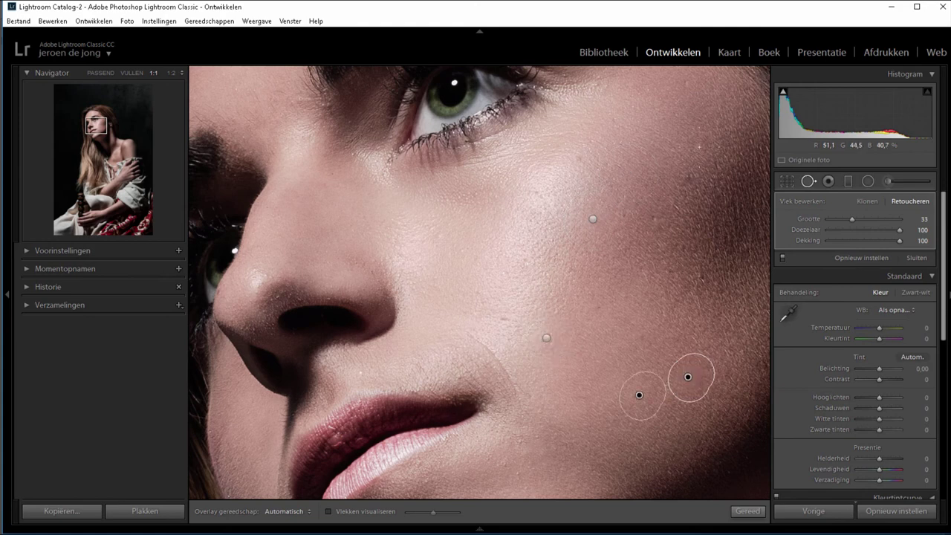
click(686, 176)
click(651, 214)
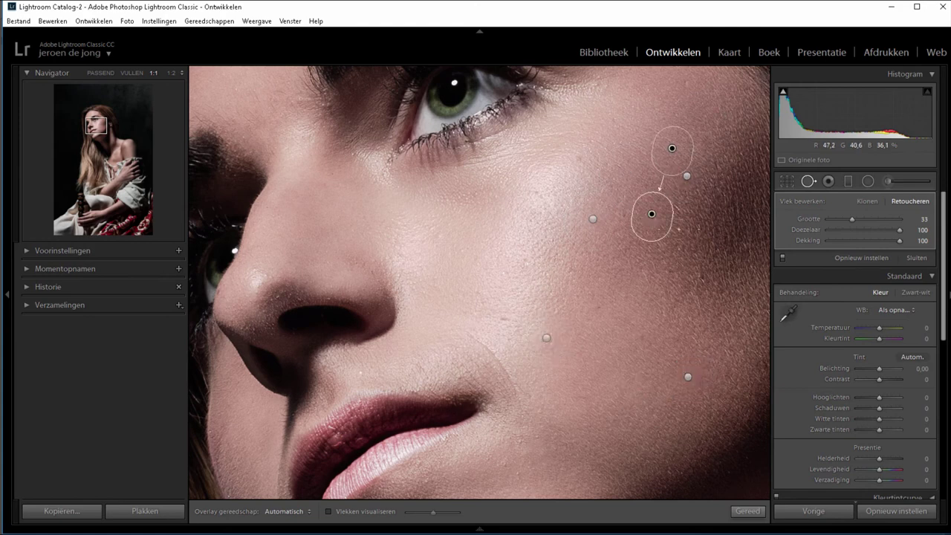
click(702, 280)
At brush size 13, heal seven more cheek and nose-side blemishes, then pan up to the eye.
drag(852, 219, 837, 220)
click(506, 318)
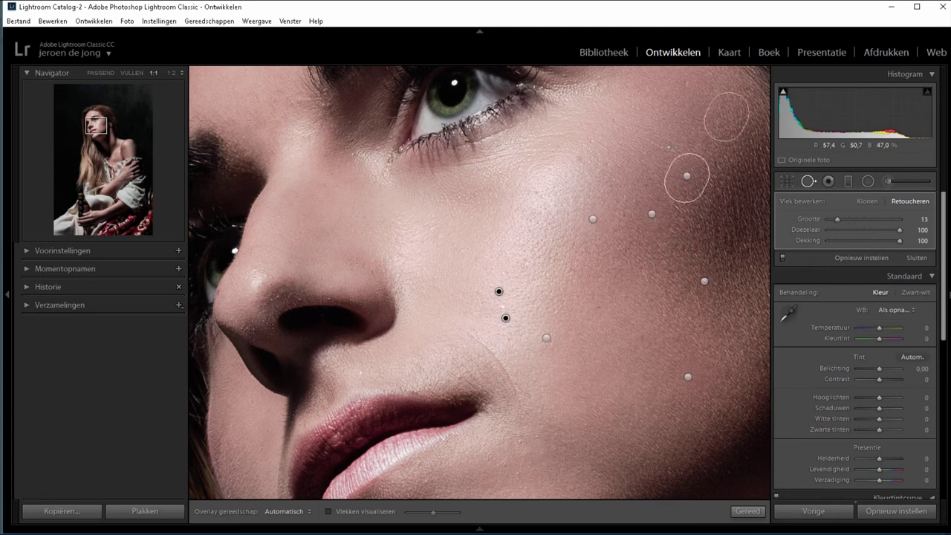
click(610, 121)
click(579, 161)
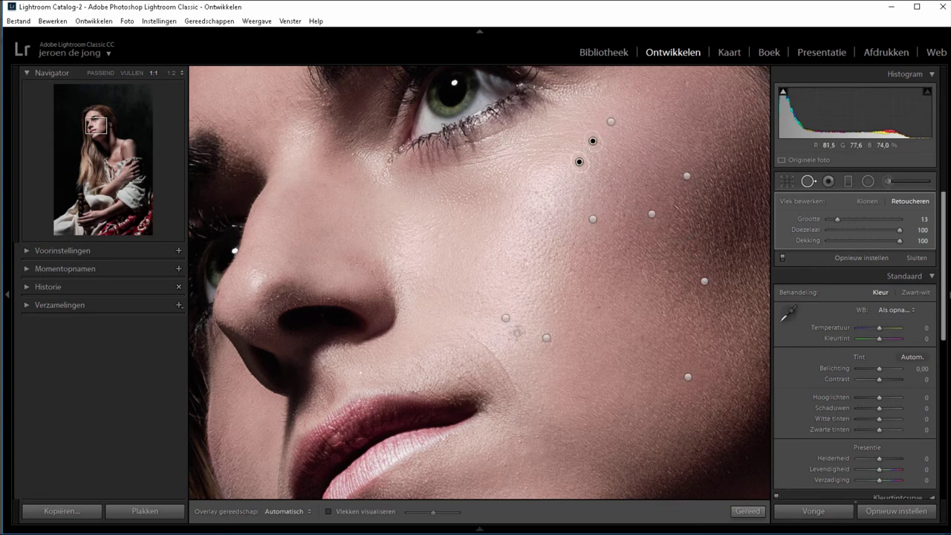
click(516, 332)
click(599, 307)
click(641, 339)
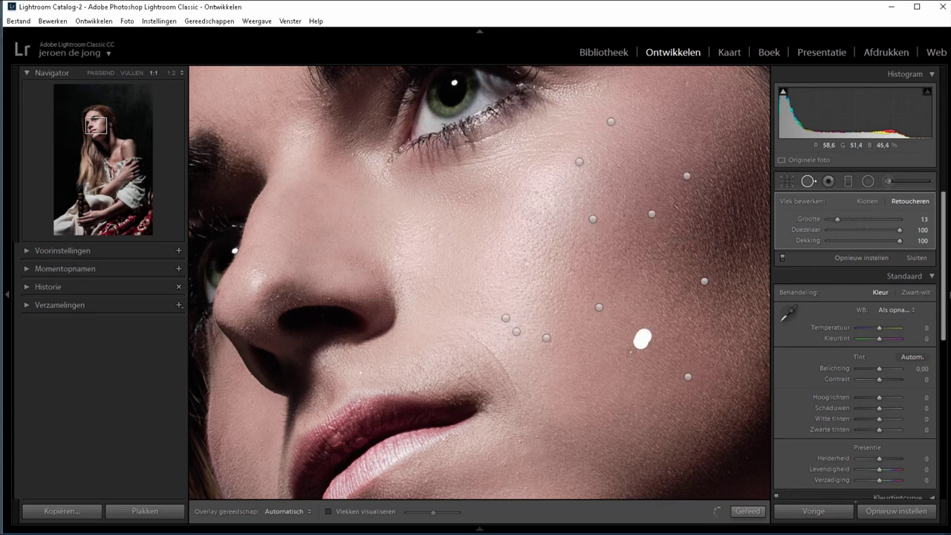
click(521, 440)
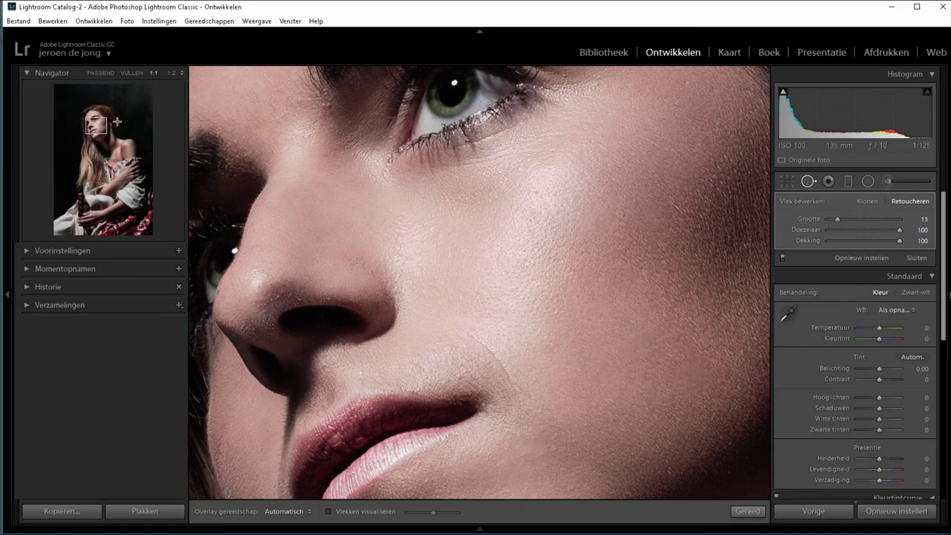
drag(587, 153, 478, 390)
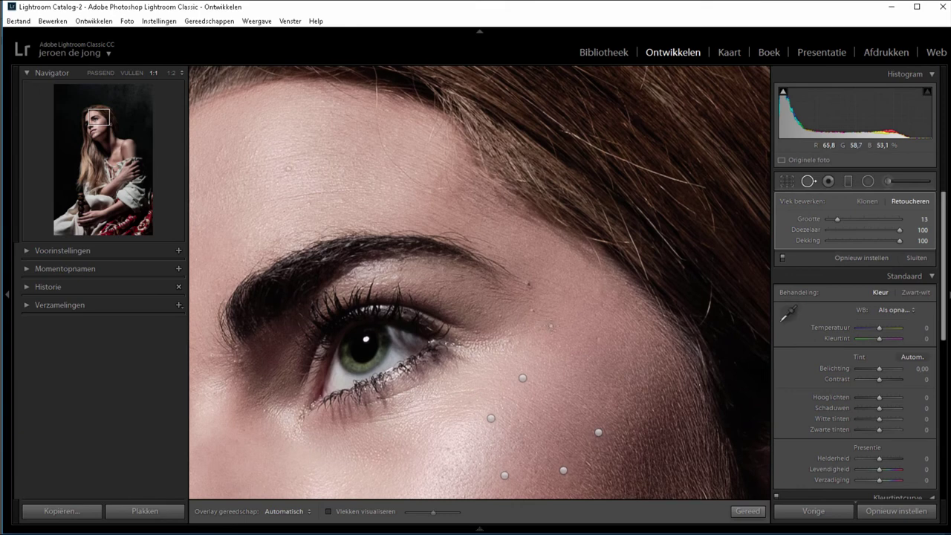
Heal the blemishes below and beside the eye and at the temple.
click(530, 313)
click(530, 284)
drag(568, 356, 564, 339)
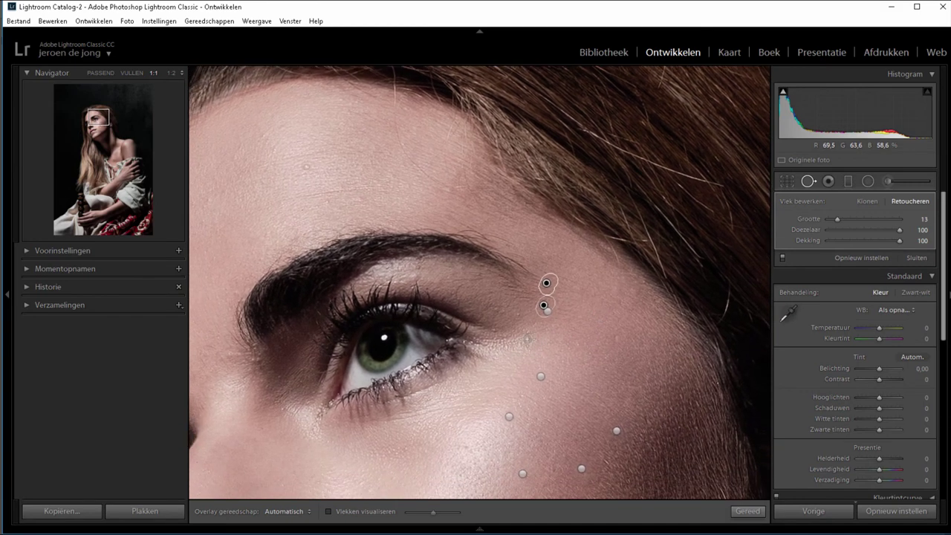
click(526, 339)
click(518, 314)
click(495, 330)
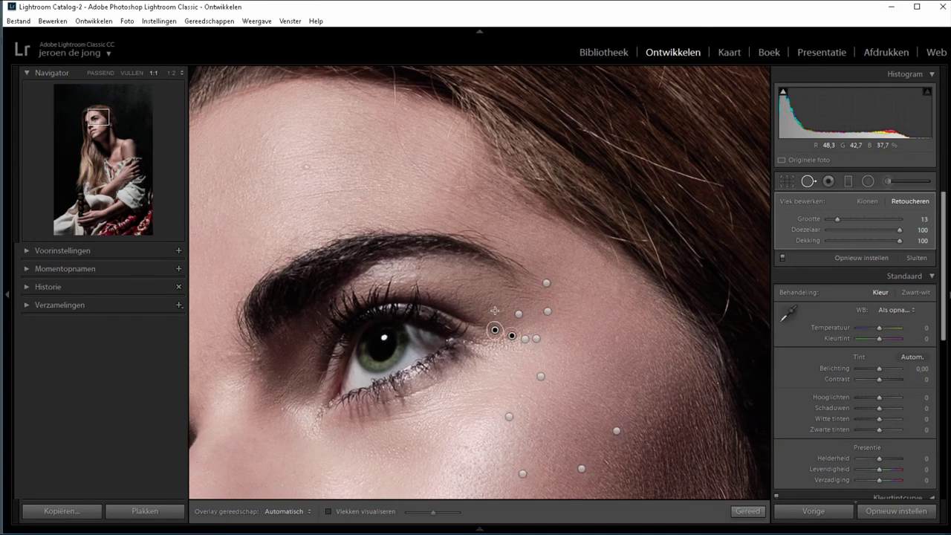
click(495, 311)
click(615, 337)
click(620, 303)
Heal four forehead blemishes and paint out the forehead line with a cleaner-skin source.
click(304, 169)
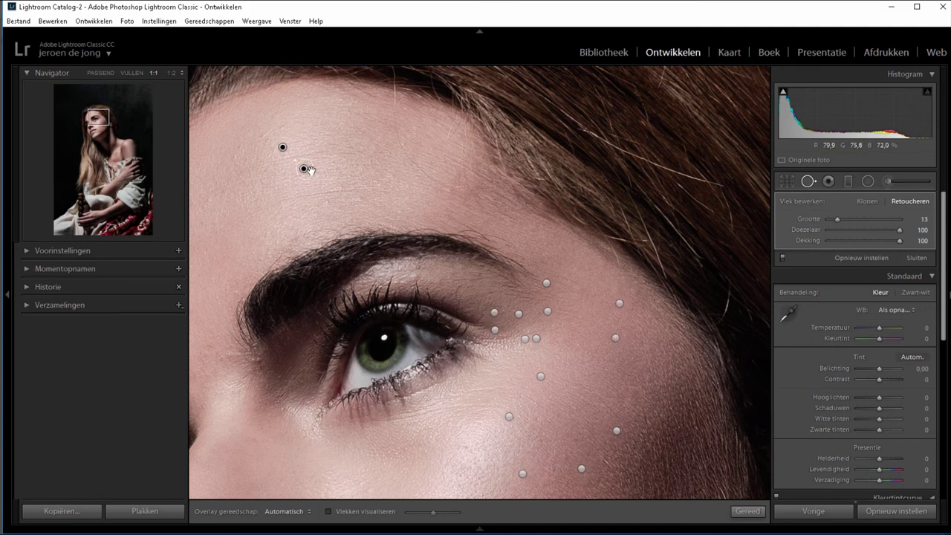
click(329, 199)
click(363, 200)
click(301, 210)
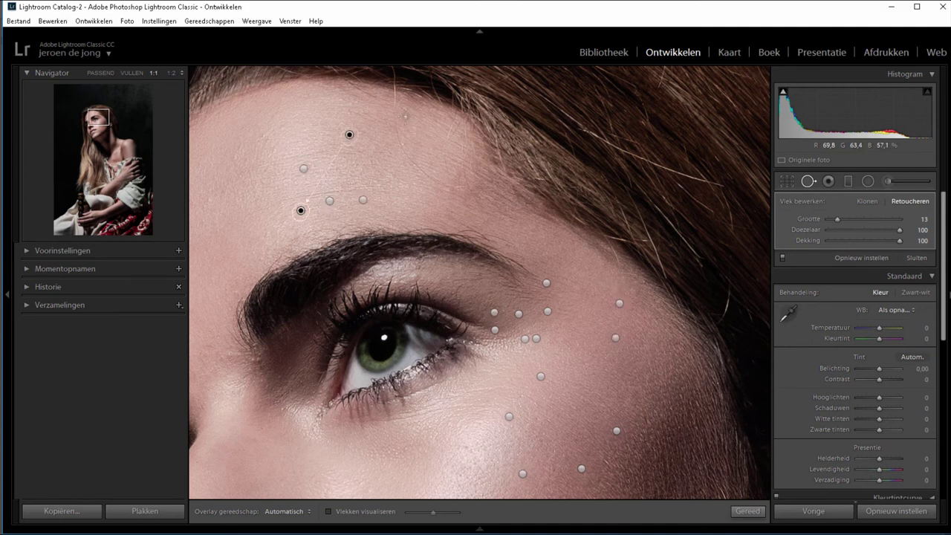
drag(393, 97, 451, 189)
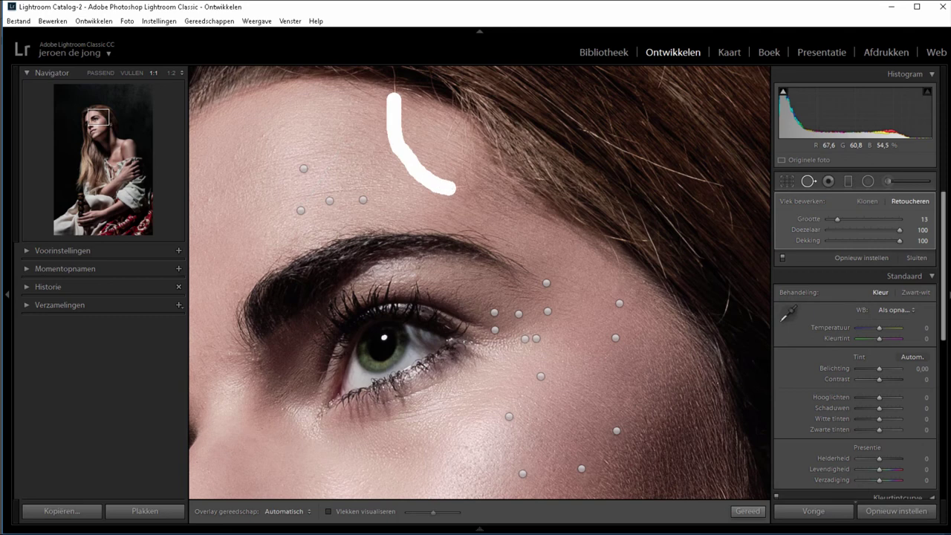
drag(362, 149, 369, 165)
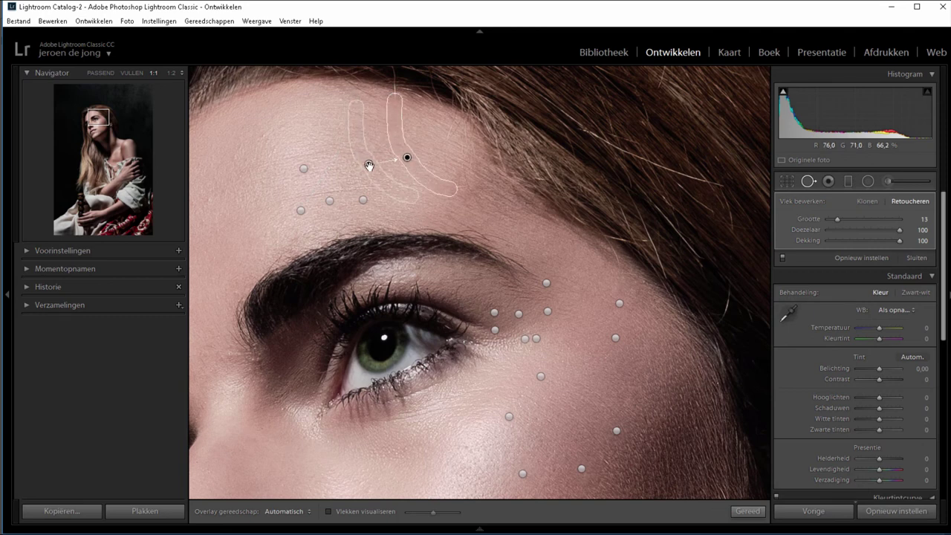
Heal the remaining forehead, brow and nose-bridge blemishes, then fit the whole photo in view.
click(94, 119)
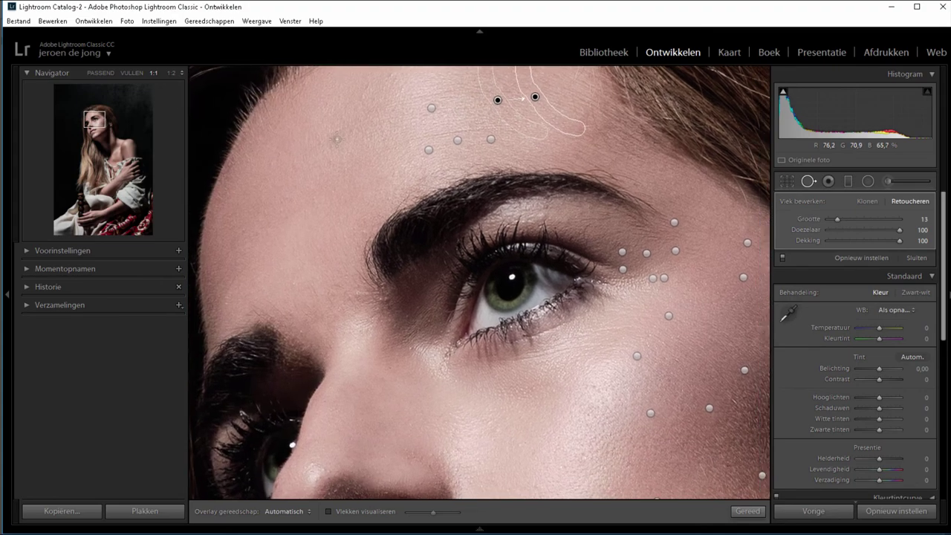
click(334, 141)
click(330, 165)
click(358, 295)
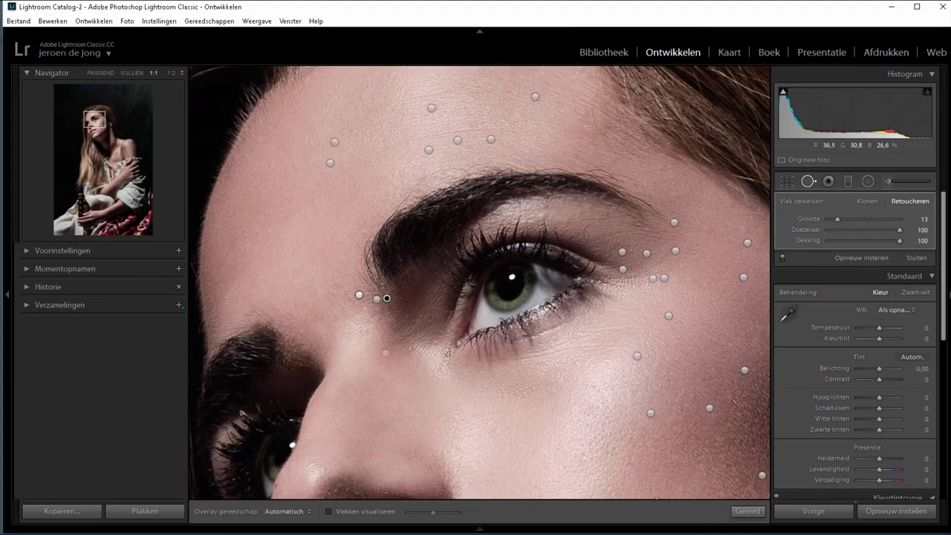
click(228, 226)
click(129, 72)
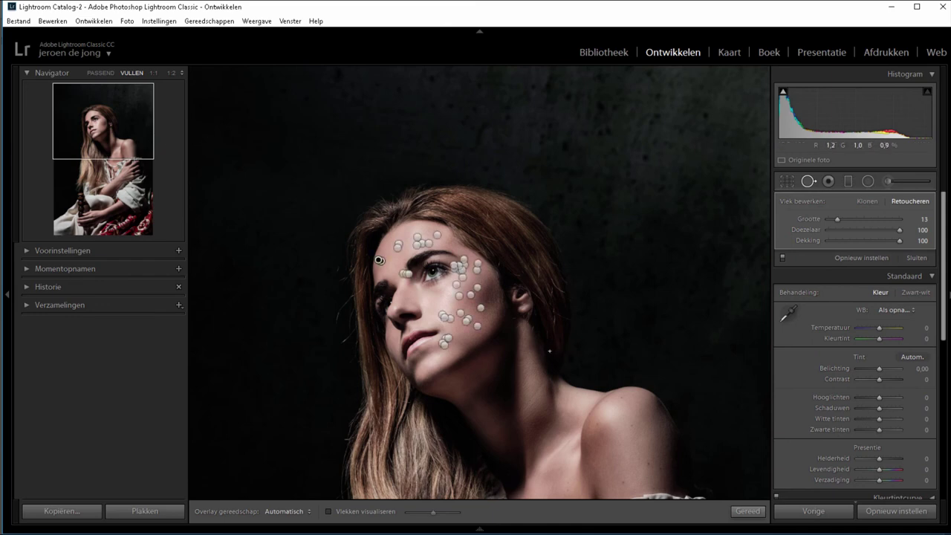
Inspect the retouched cheek, forehead and eye area at 1:1 and then 1:2.
mouse_move(338, 244)
mouse_down()
mouse_move(341, 374)
mouse_move(326, 248)
mouse_up()
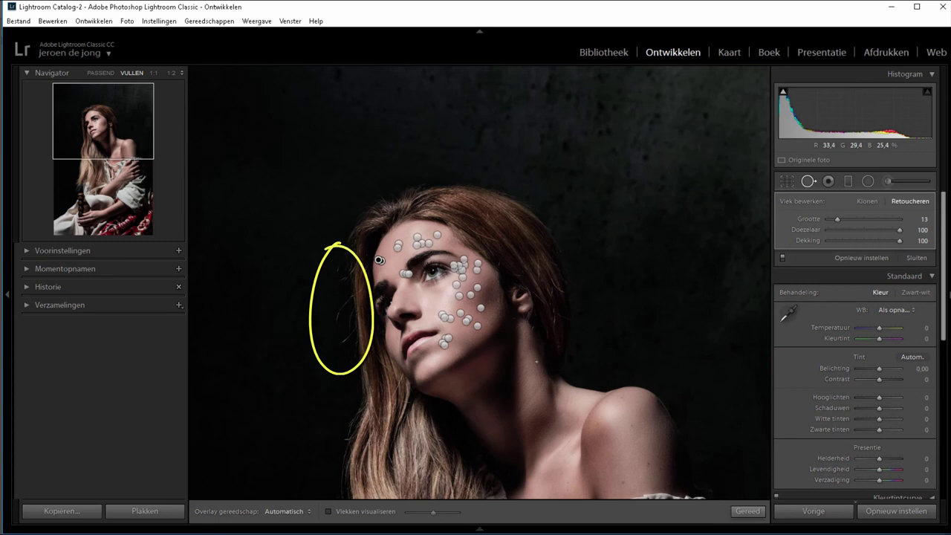
mouse_move(638, 440)
mouse_down()
mouse_move(617, 490)
mouse_move(633, 441)
mouse_up()
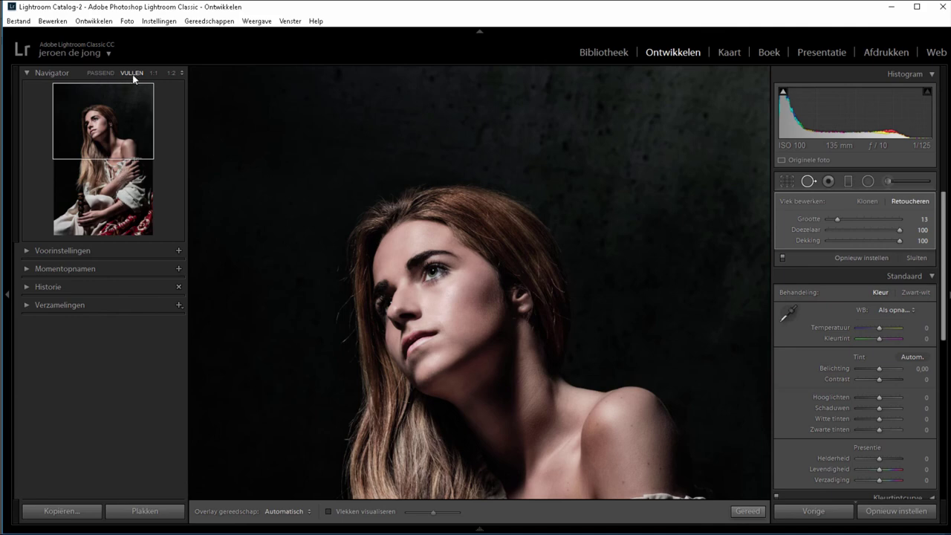
click(152, 74)
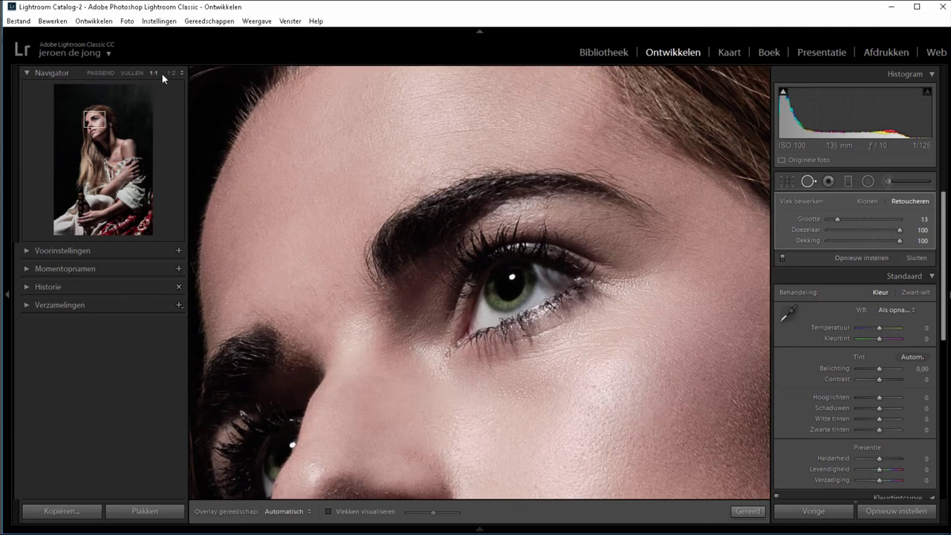
click(173, 72)
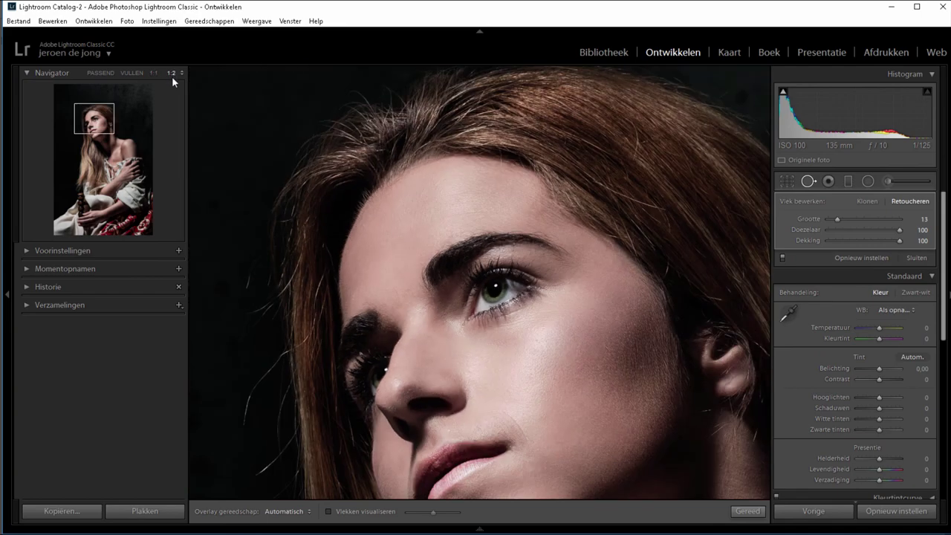
click(106, 126)
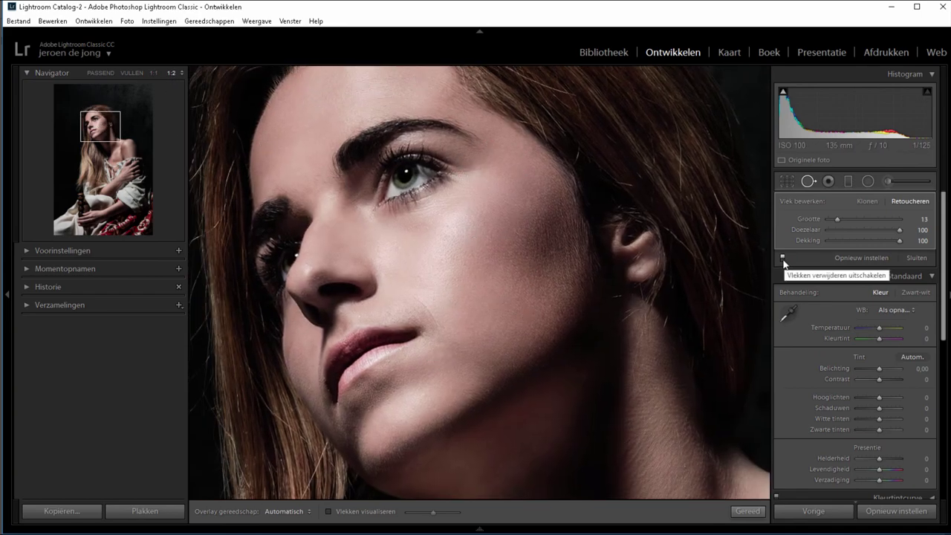